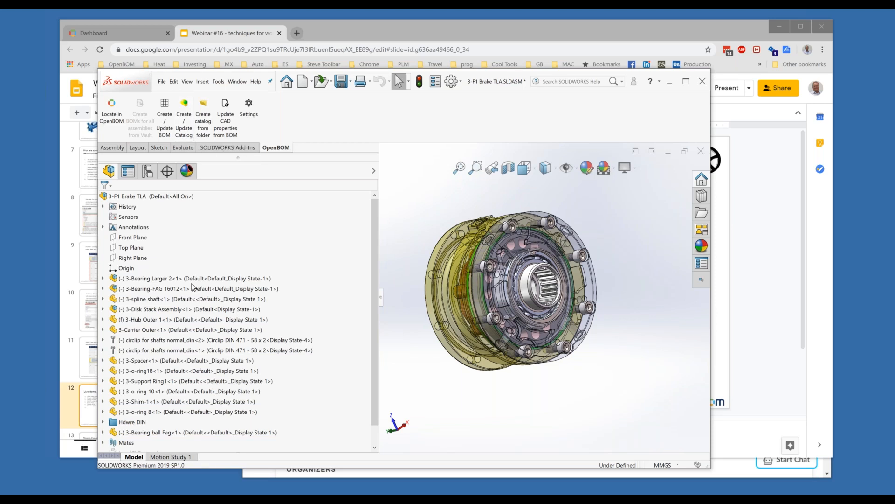
# Inspect the 3-Bearing Larger 2 and 3-Disk Stack Assembly branches, then publish the assembly to OpenBOM.
pyautogui.click(103, 278)
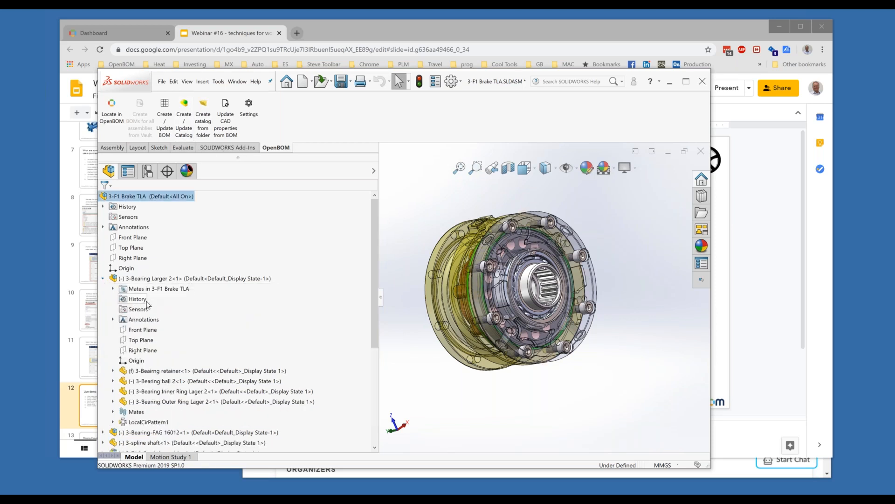
pyautogui.scroll(-5, 162, 397)
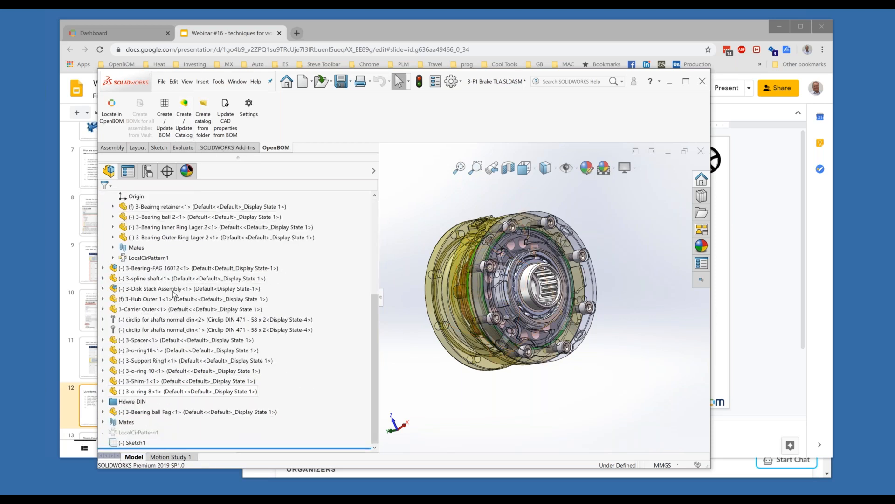
pyautogui.click(105, 289)
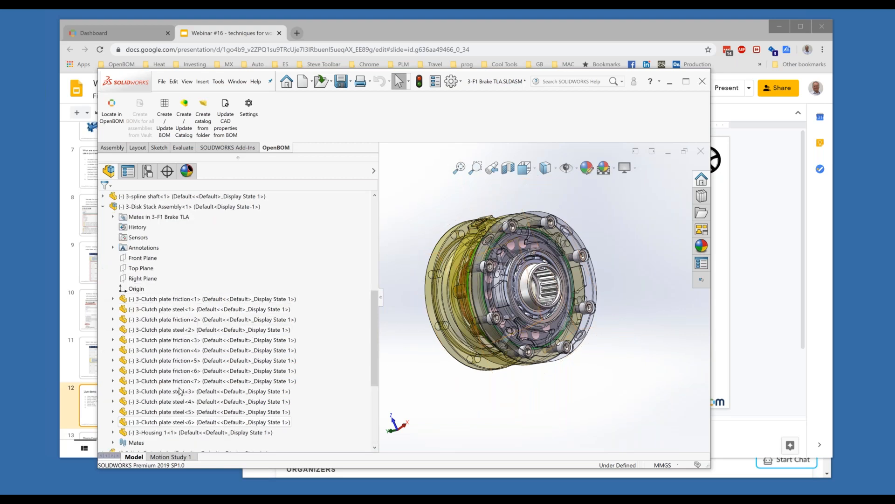
pyautogui.click(103, 207)
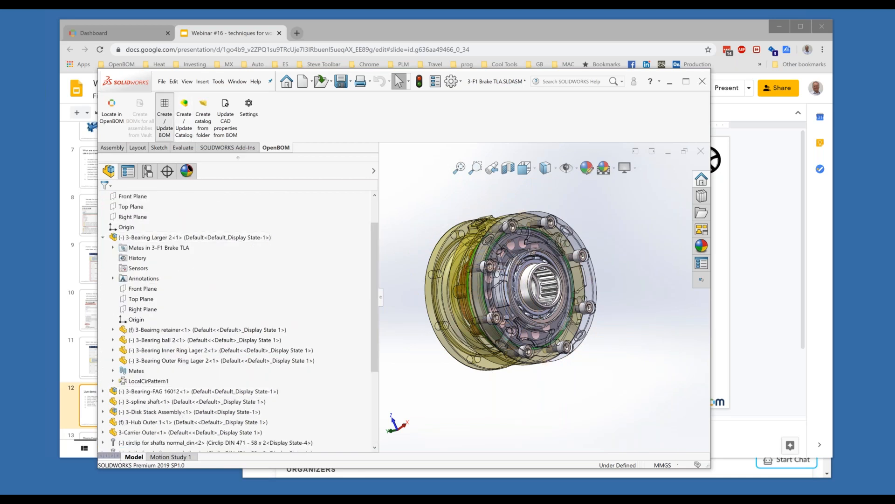
pyautogui.click(164, 119)
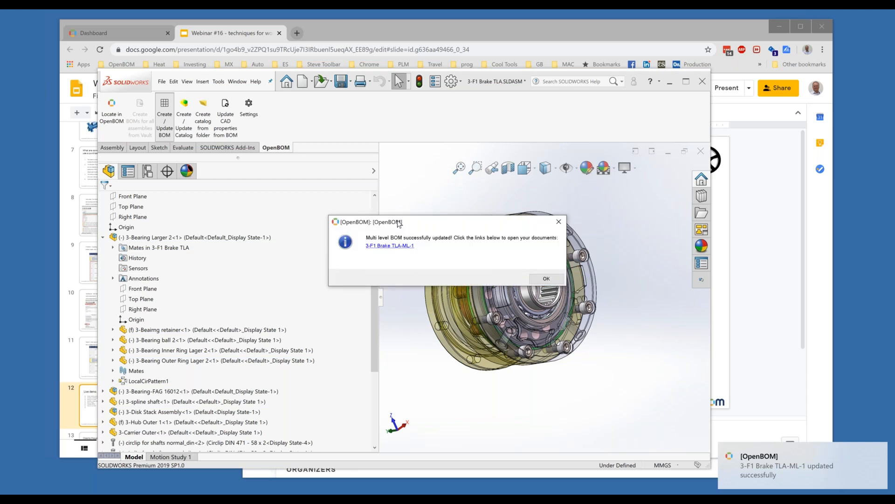
# Open the 3-F1 Brake TLA-ML-1 BOM online, expand 3-Bearing Larger 2, then dismiss the SOLIDWORKS confirmation.
pyautogui.click(394, 245)
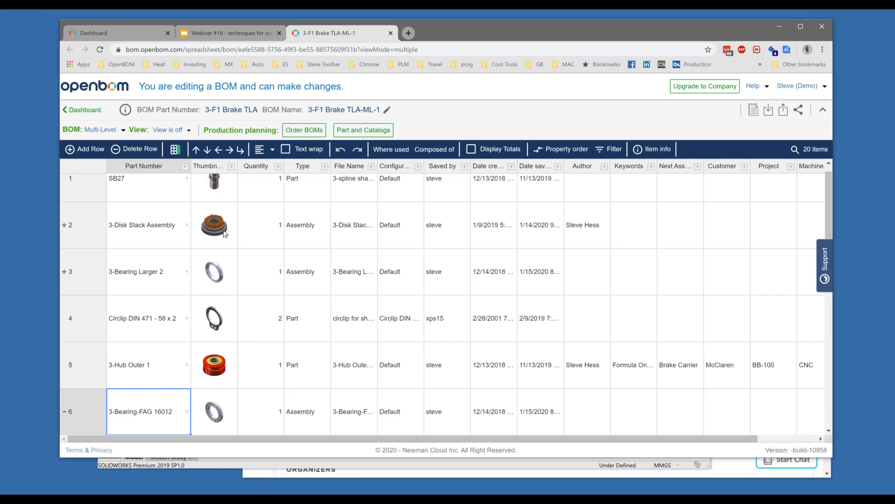
pyautogui.scroll(1, 220, 249)
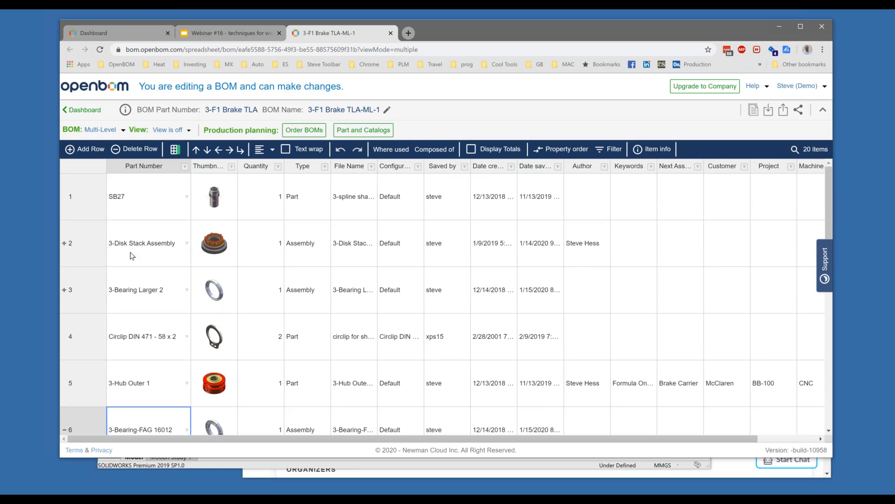
pyautogui.click(64, 291)
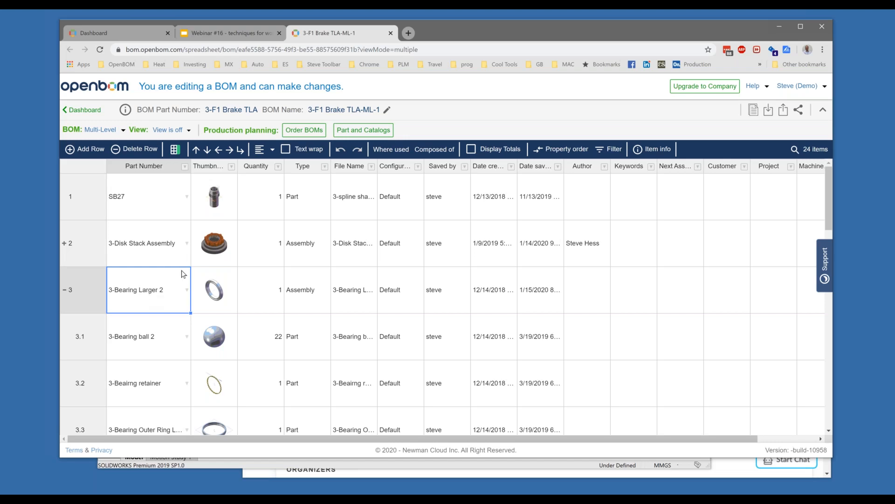
pyautogui.click(410, 464)
pyautogui.click(546, 280)
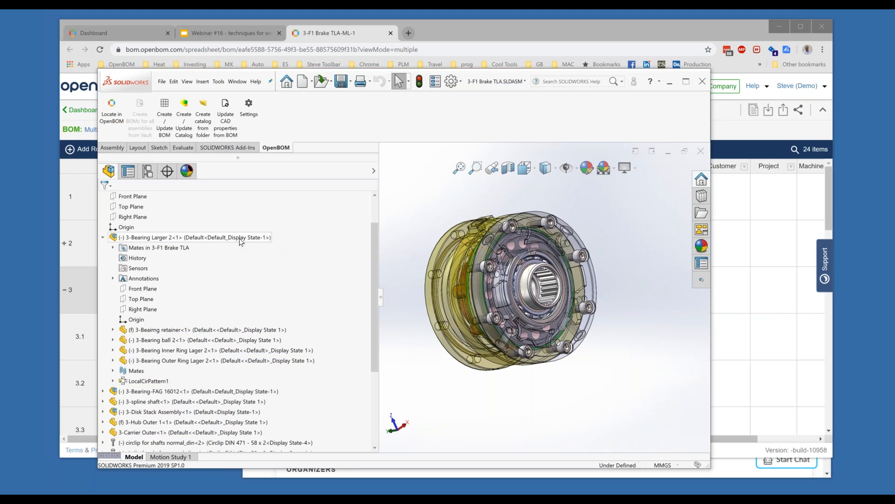
# Open 3-Bearing Larger 2 by itself and set its Default configuration's child component display to Hide.
pyautogui.click(158, 241)
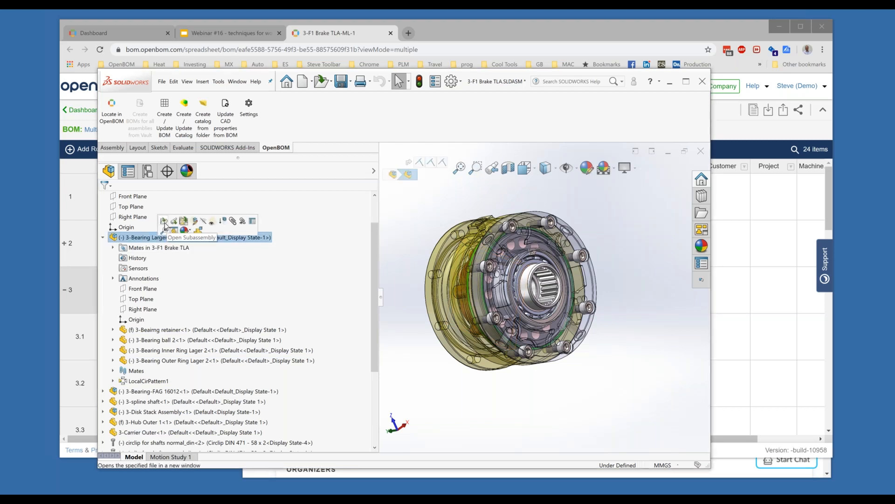
pyautogui.click(164, 224)
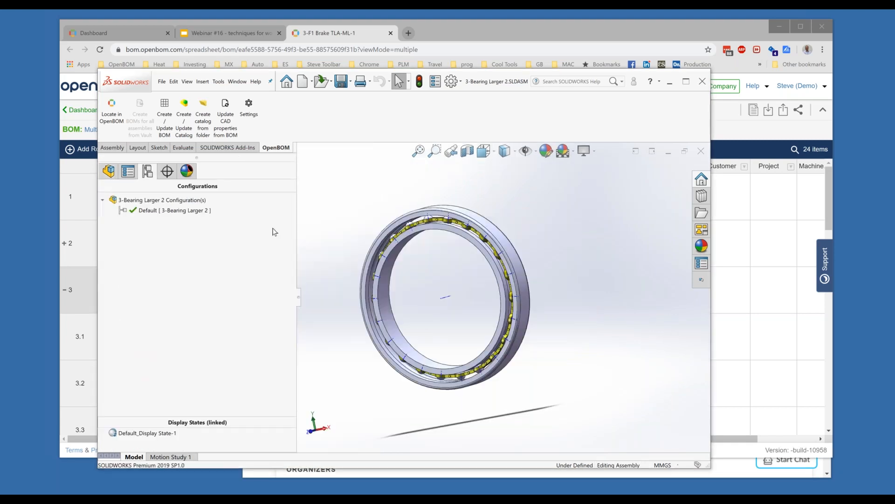
pyautogui.rightClick(182, 212)
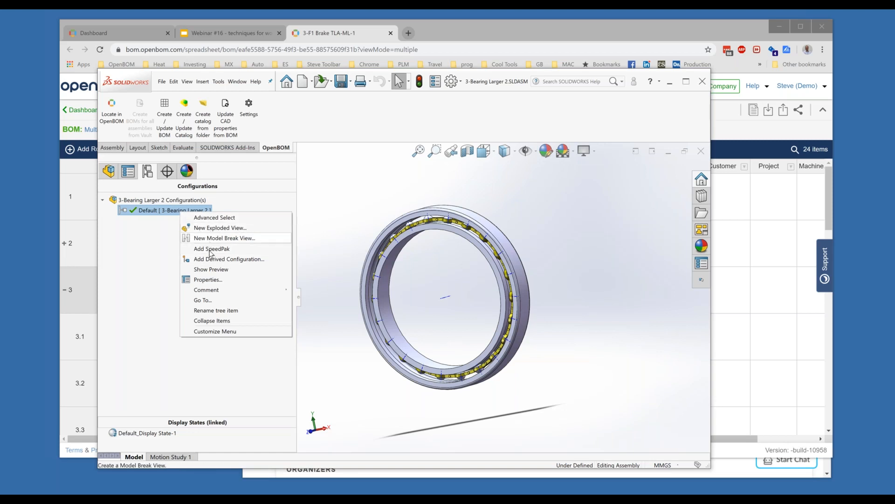
pyautogui.click(208, 279)
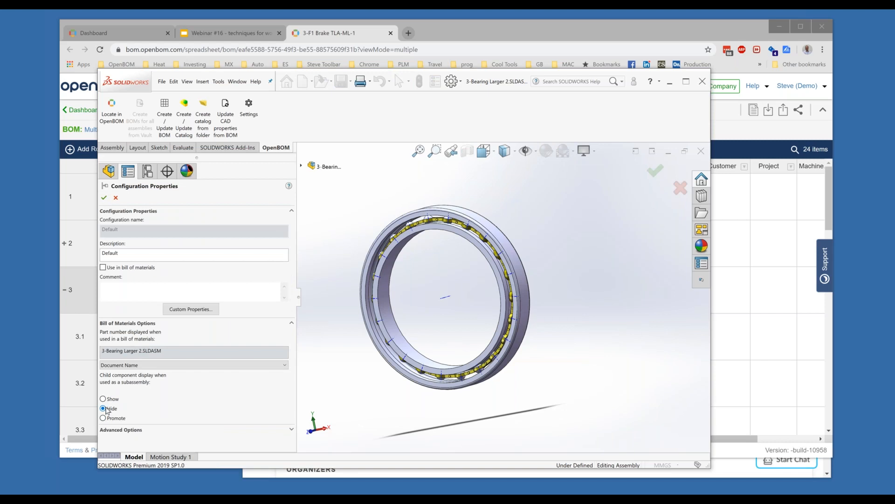
pyautogui.click(104, 198)
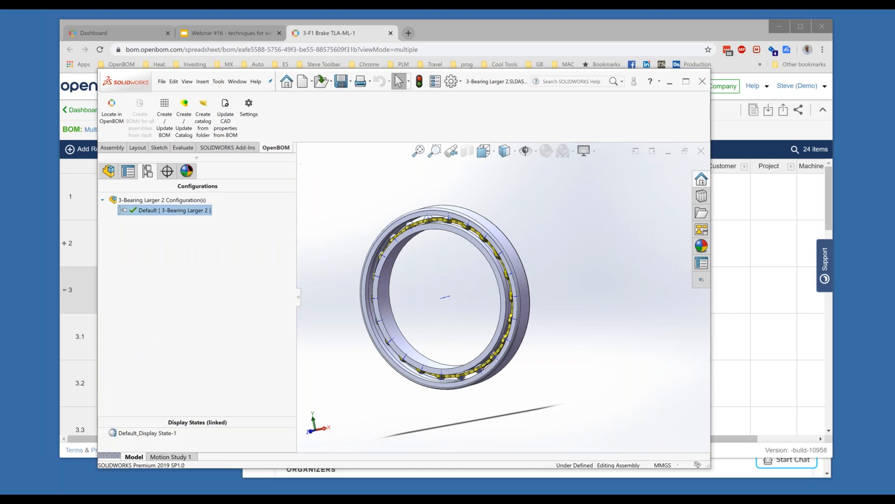
# Close and save 3-Bearing Larger 2, then update and open the 3-F1 Brake TLA-ML-1 BOM.
pyautogui.click(701, 150)
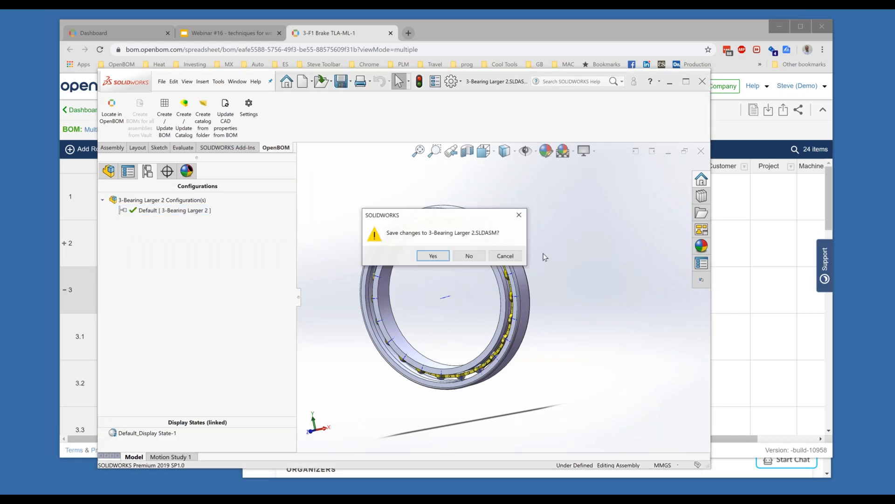
pyautogui.click(433, 255)
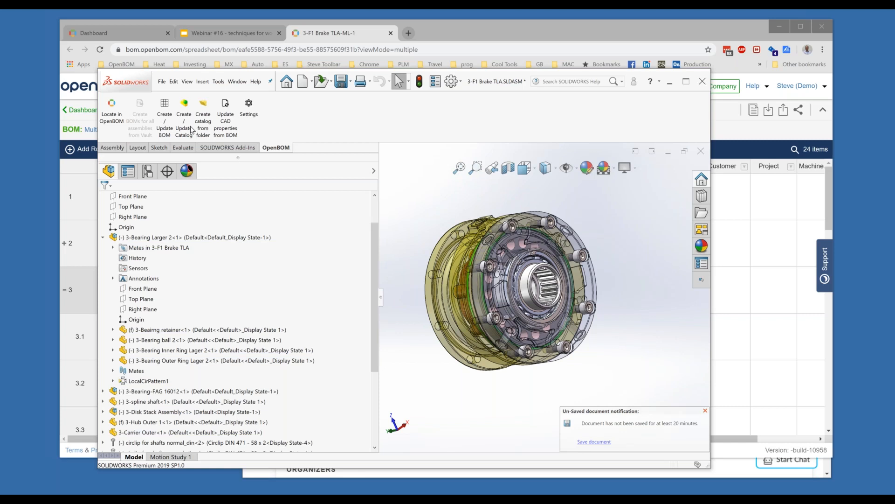
pyautogui.click(170, 116)
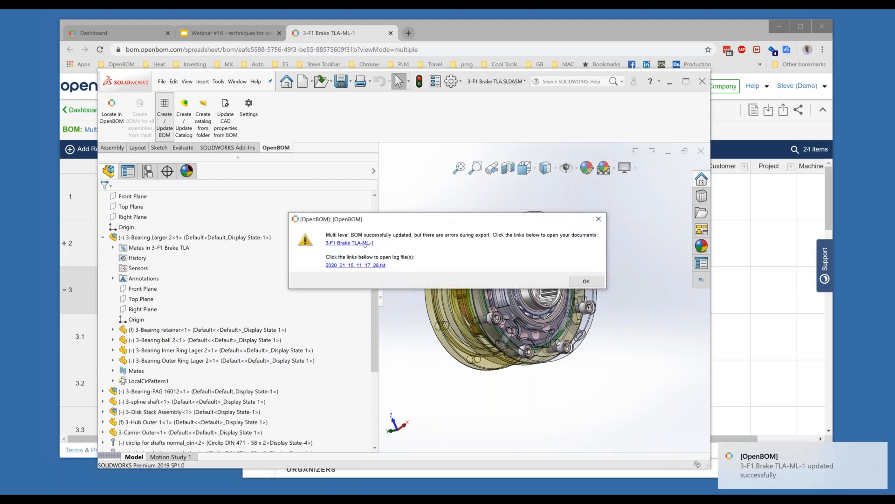
pyautogui.click(350, 243)
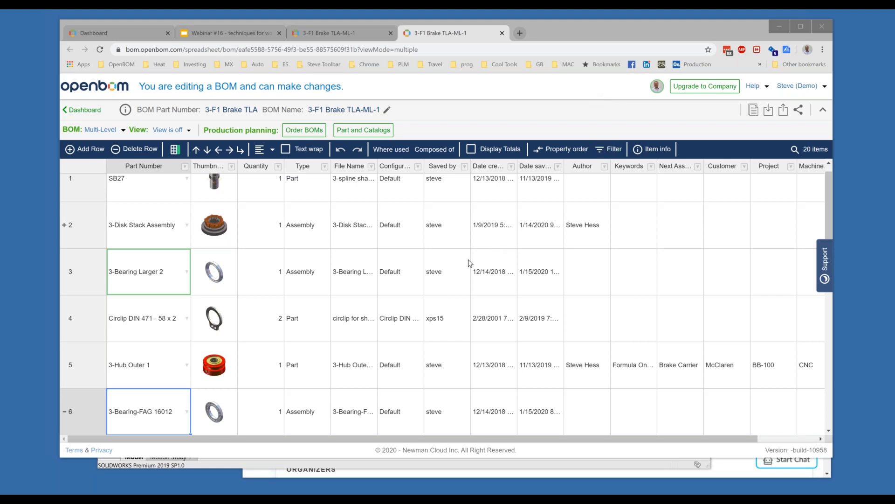
pyautogui.click(83, 267)
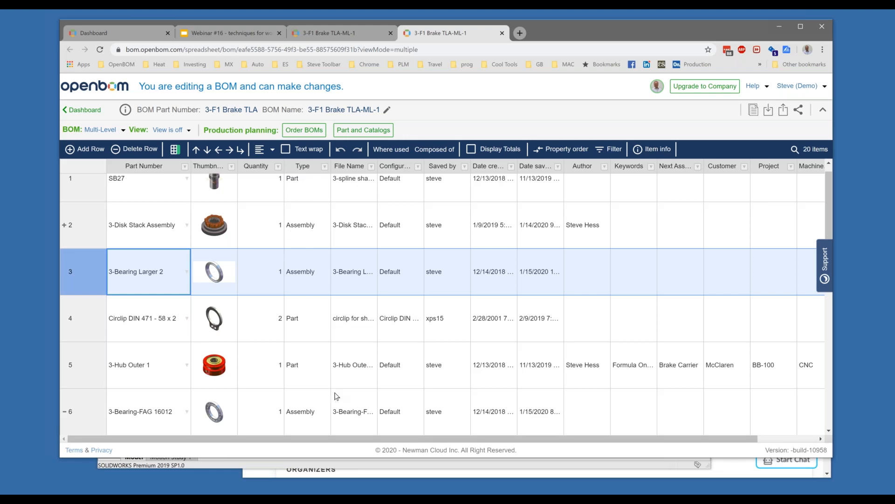
# Dismiss the OpenBOM message, collapse 3-Bearing Larger 2, and bring up options for 3-Disk Stack Assembly.
pyautogui.click(396, 470)
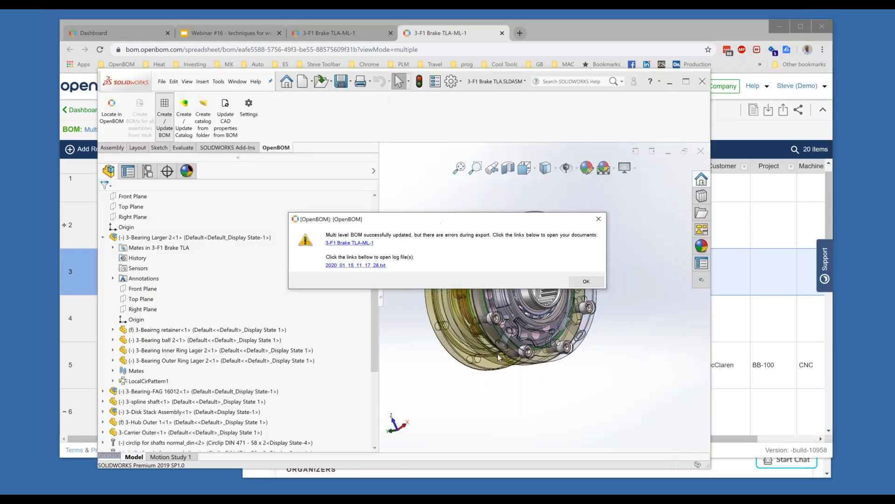
pyautogui.click(586, 282)
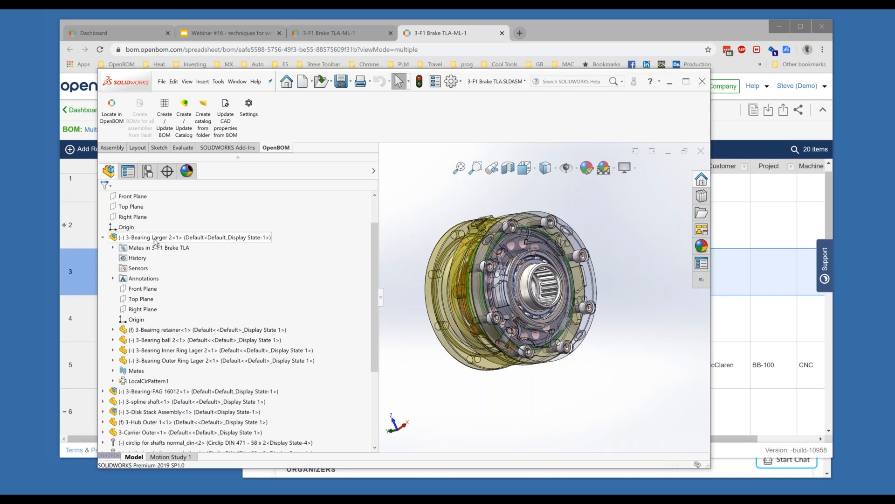
pyautogui.click(103, 237)
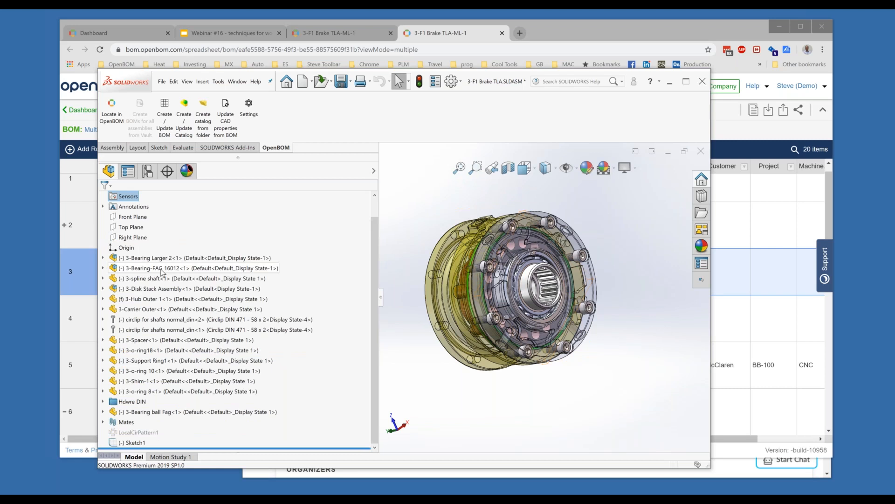
pyautogui.rightClick(136, 290)
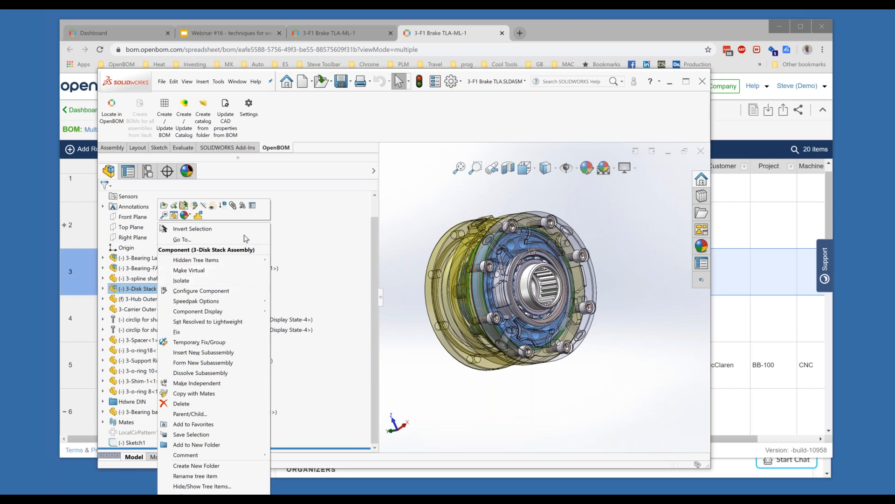
# Mark 3-Disk Stack Assembly as Envelope in Component Properties so it is excluded from the BOM.
pyautogui.click(254, 208)
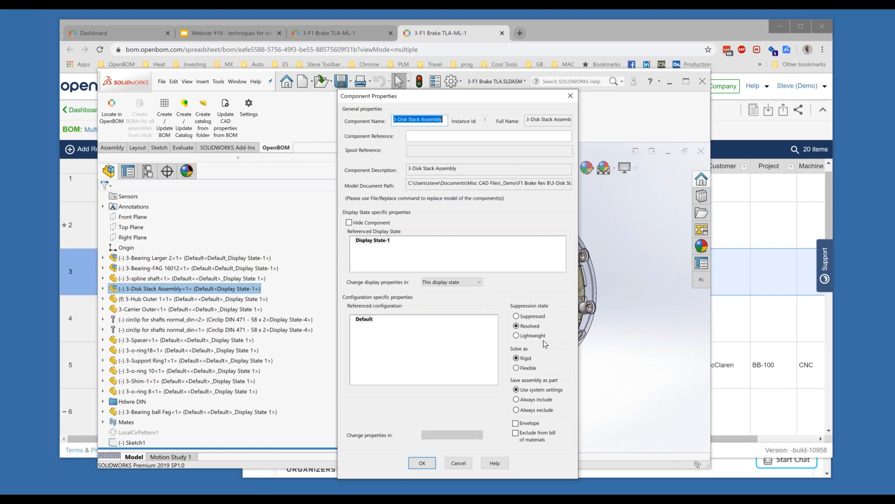
pyautogui.click(520, 425)
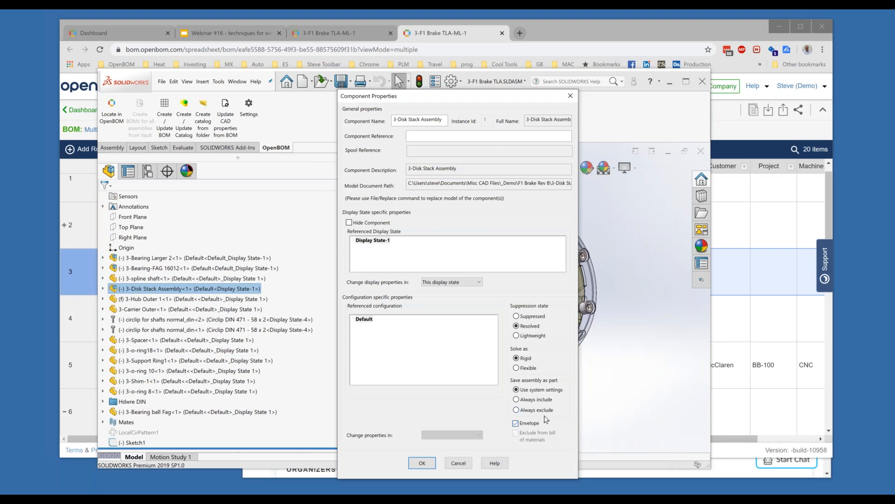
pyautogui.click(431, 462)
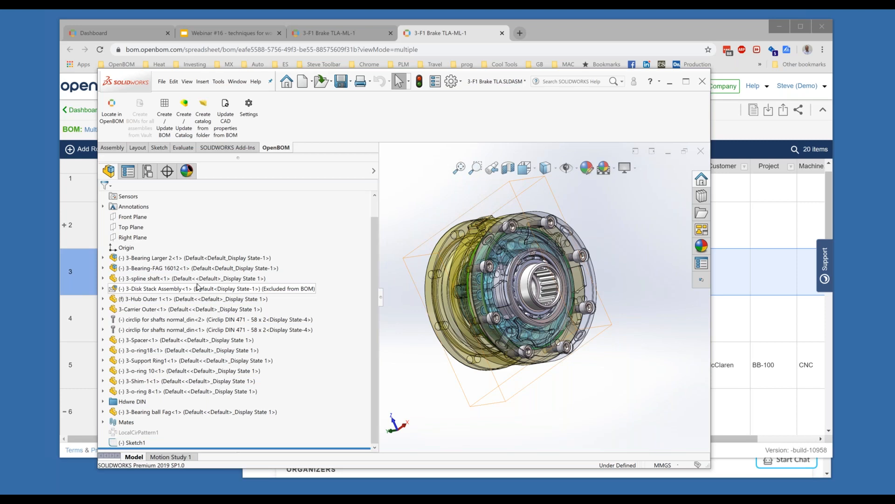
# Update the 3-F1 Brake TLA-ML-1 BOM in OpenBOM and open it in the browser.
pyautogui.click(164, 121)
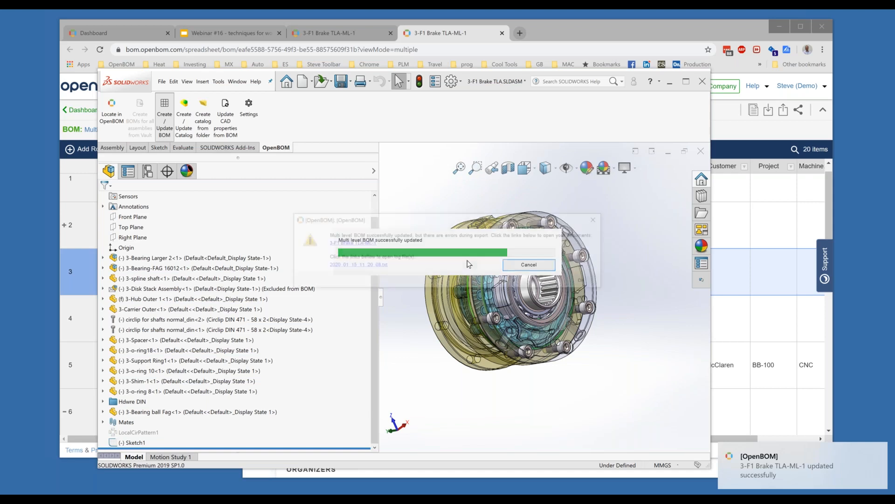
pyautogui.click(349, 242)
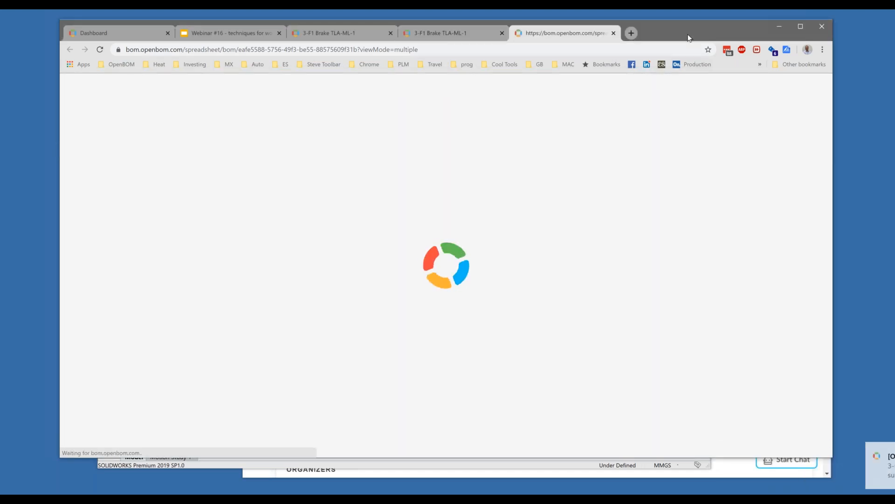
# Check that the 3-Disk Stack Assembly row has no child rows, then return to SOLIDWORKS.
pyautogui.moveTo(681, 33); pyautogui.dragTo(673, 32)
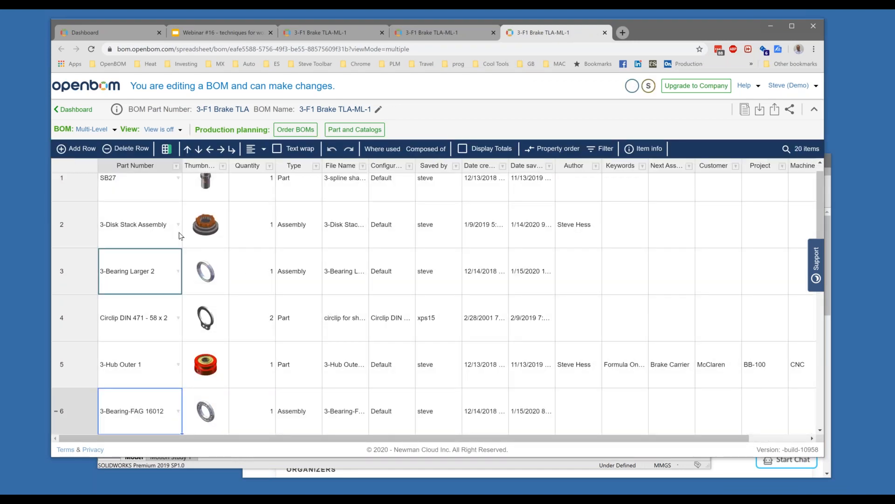
pyautogui.click(134, 224)
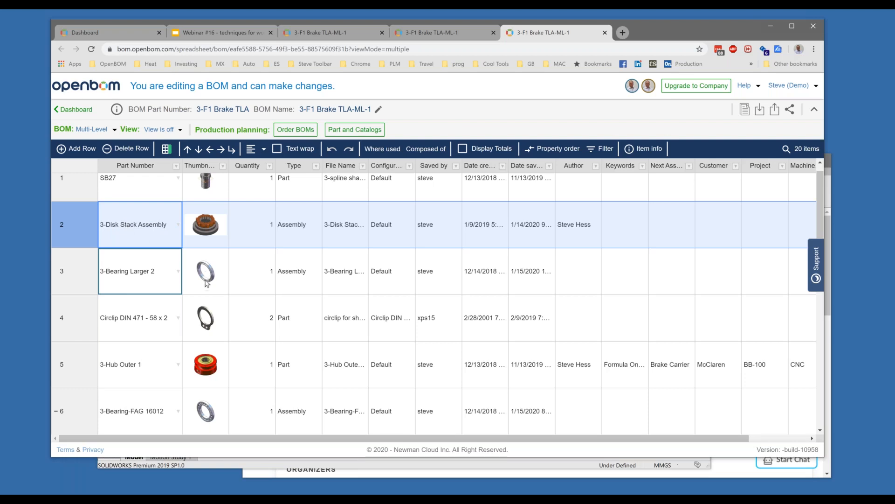
pyautogui.click(414, 466)
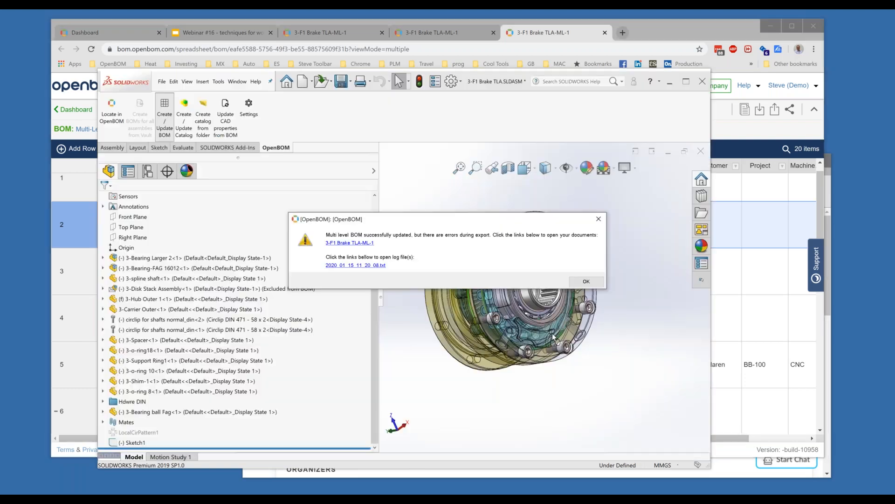
# Close the OpenBOM result message and switch to the Webinar #16 slide deck.
pyautogui.click(595, 283)
pyautogui.click(591, 282)
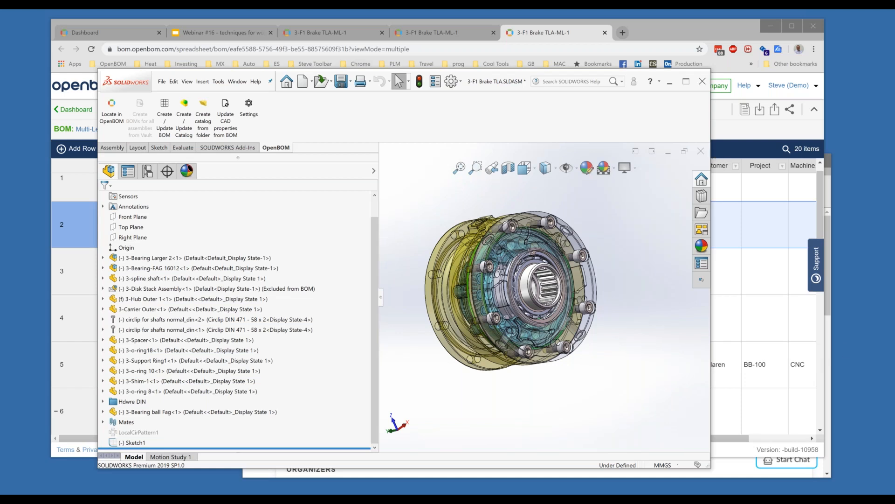
pyautogui.click(235, 37)
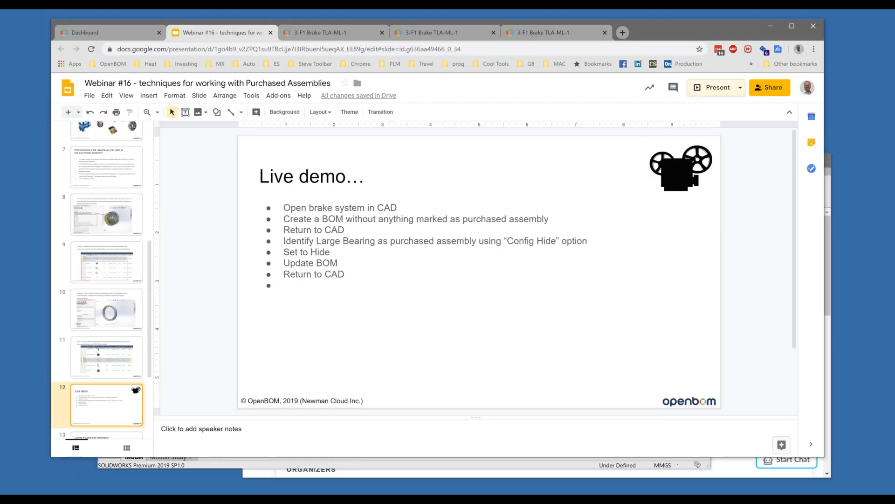
# Present the webinar deck full screen from slide 12, the Live demo checklist.
pyautogui.click(715, 93)
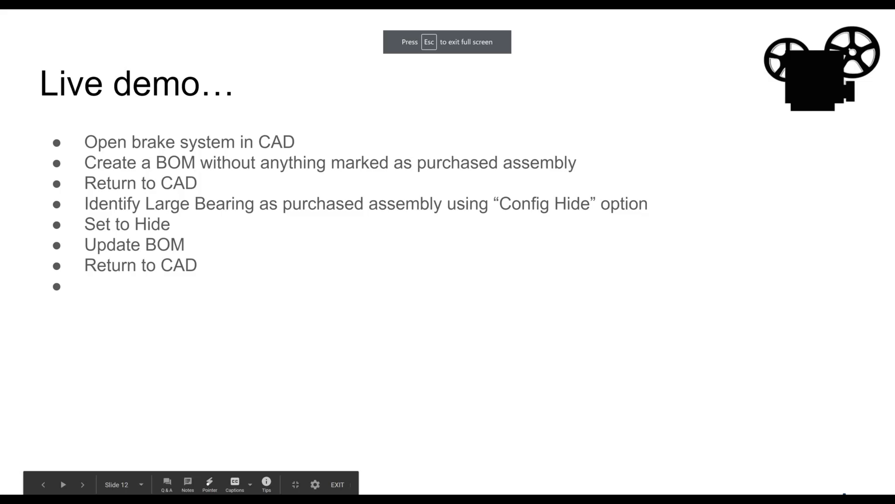